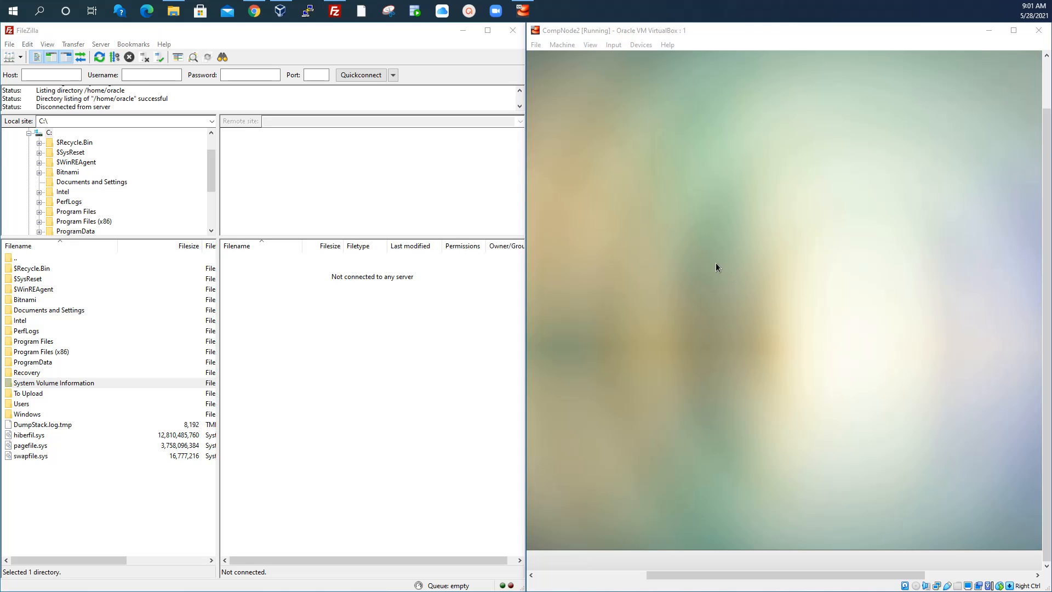
Open a terminal on the CompNode2 guest desktop, move it right, and focus it.
right_click(700, 169)
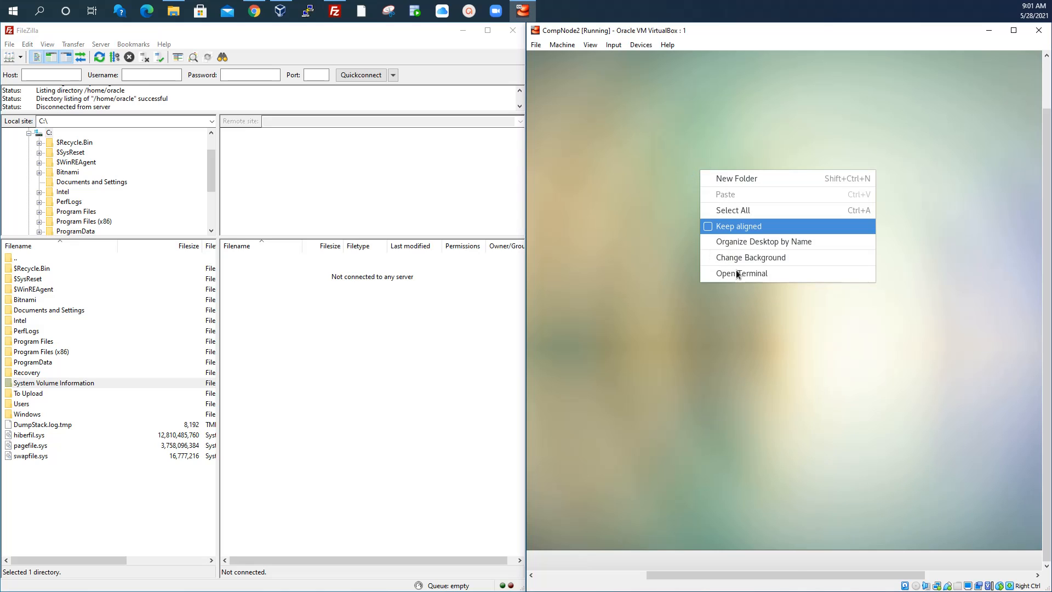
click(739, 274)
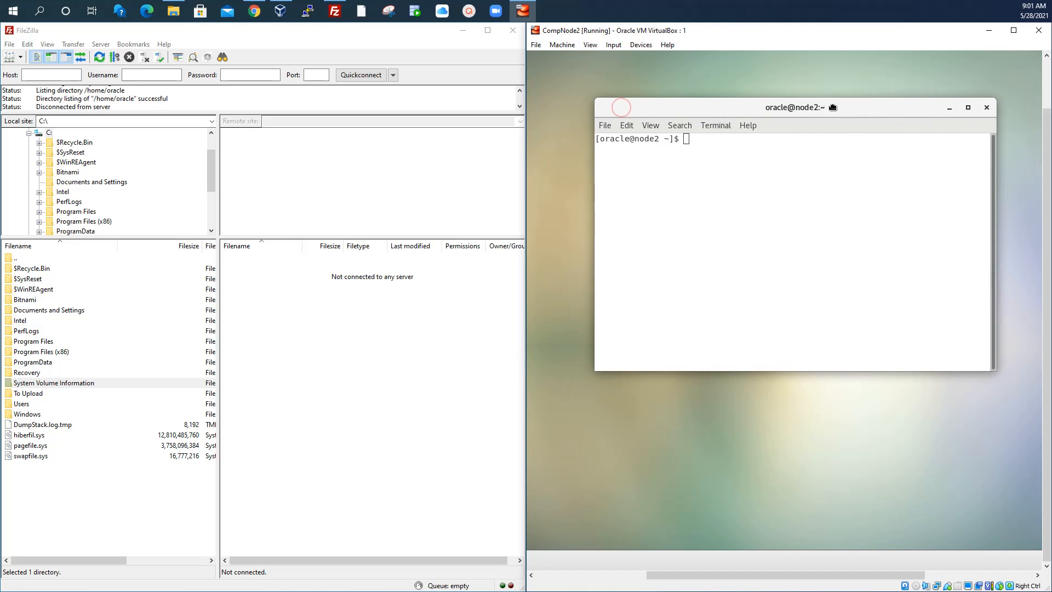
click(41, 76)
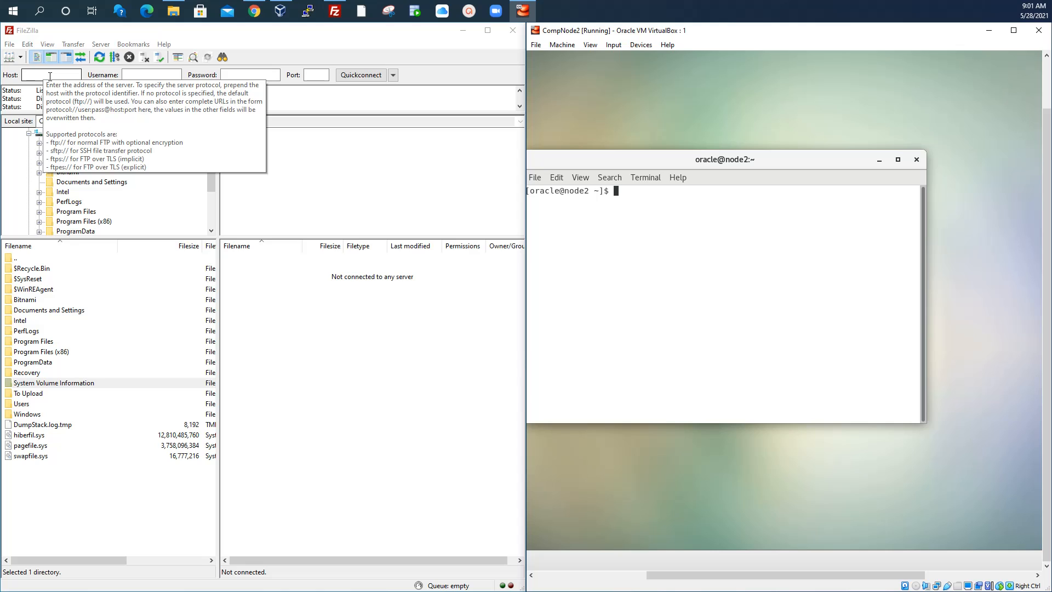
mouse_move(631, 159)
mouse_down()
mouse_move(666, 159)
mouse_move(645, 163)
mouse_up()
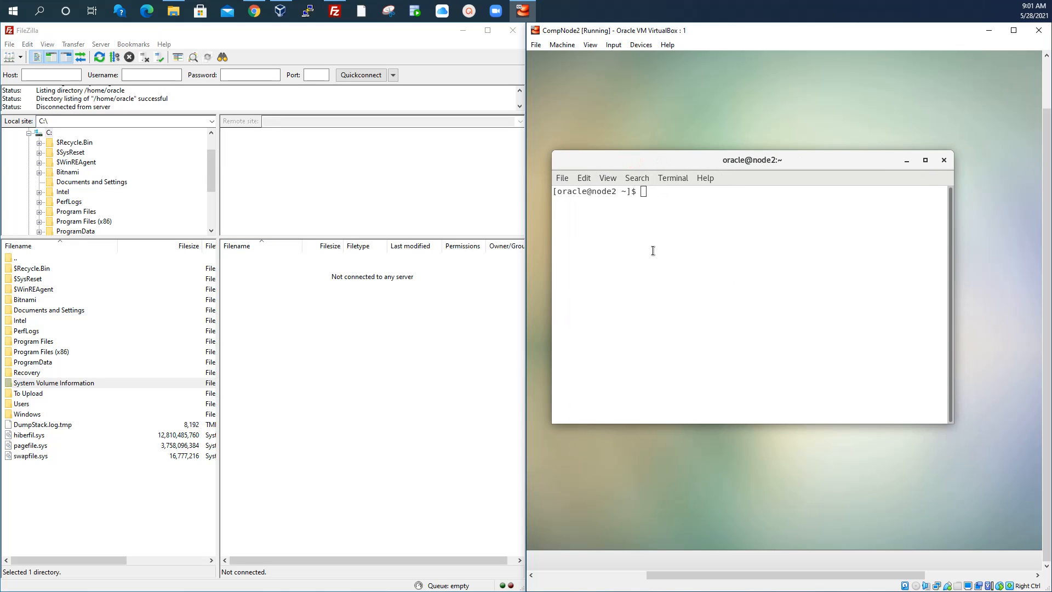
click(644, 281)
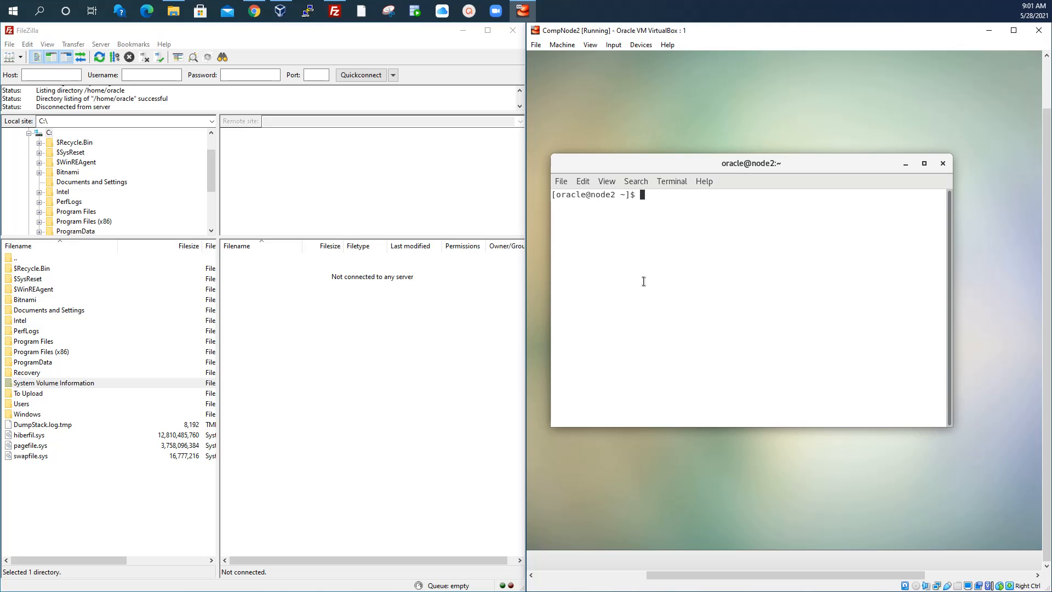
Run hostname in the guest terminal to confirm it is node2.domain.
text(hostname)
key(Return)
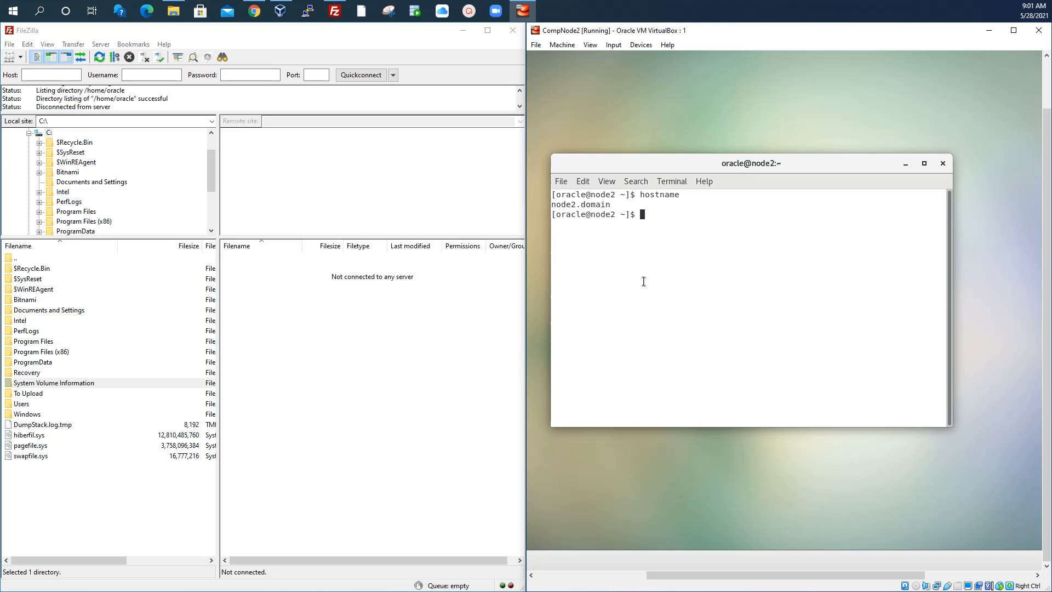
drag(616, 203, 535, 207)
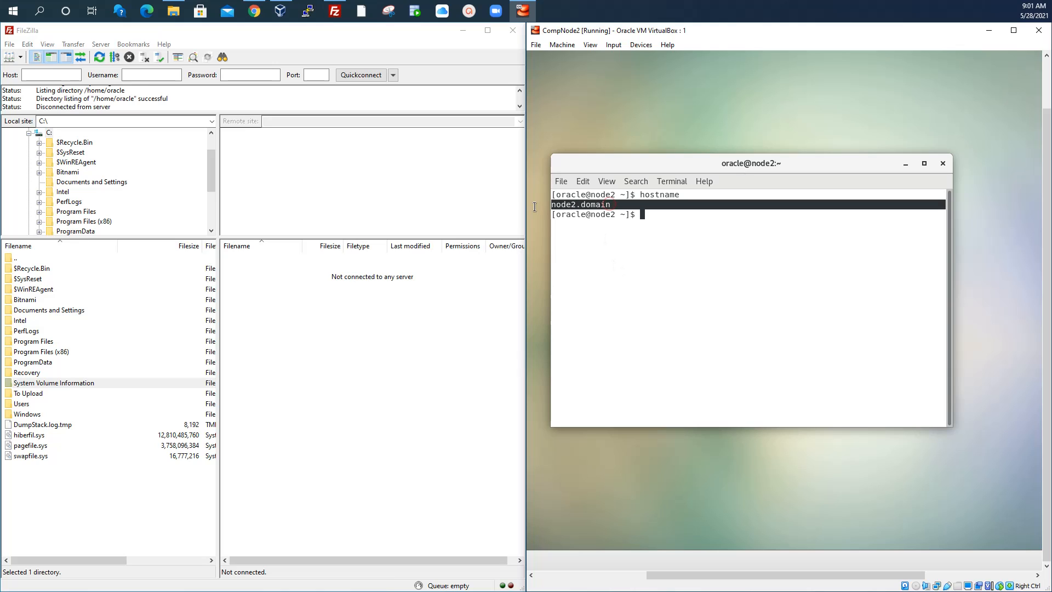
click(631, 314)
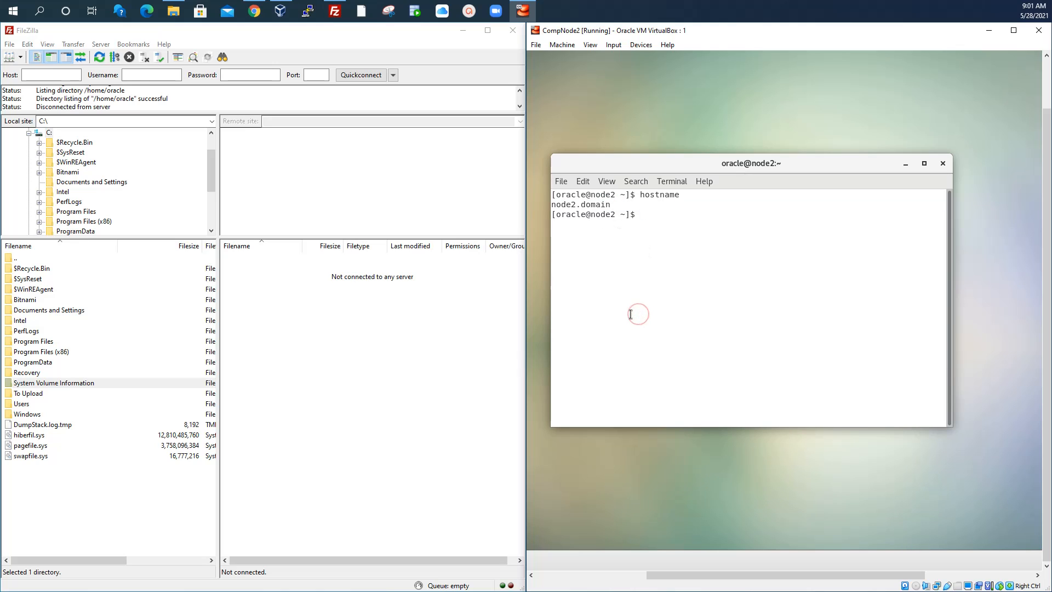
Run ifconfig and copy the enp0s3 IP address 192.168.0.40.
text(ifconfig)
key(Return)
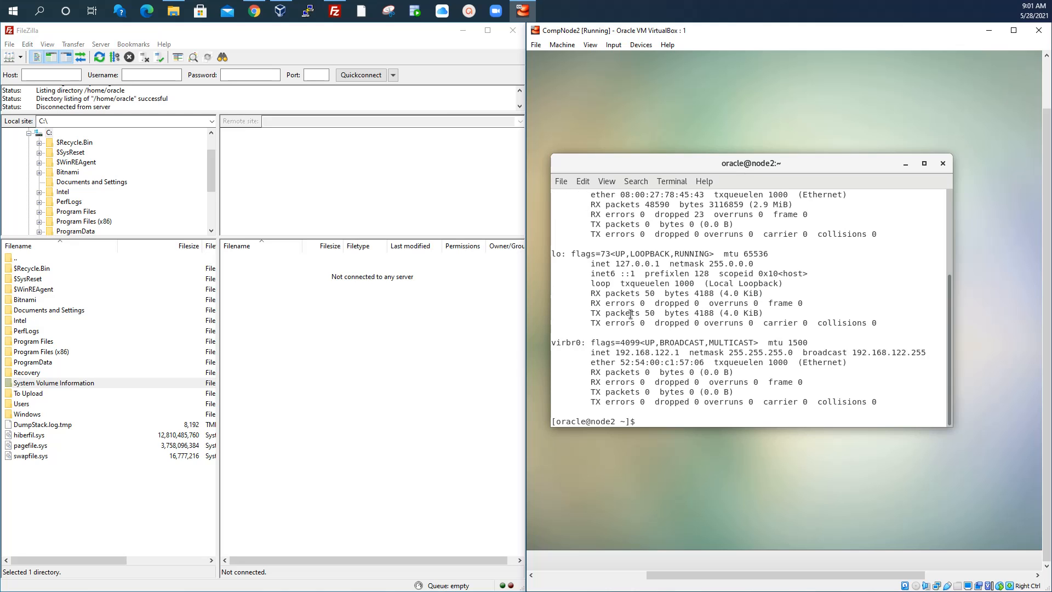
scroll(679, 289, up, 4)
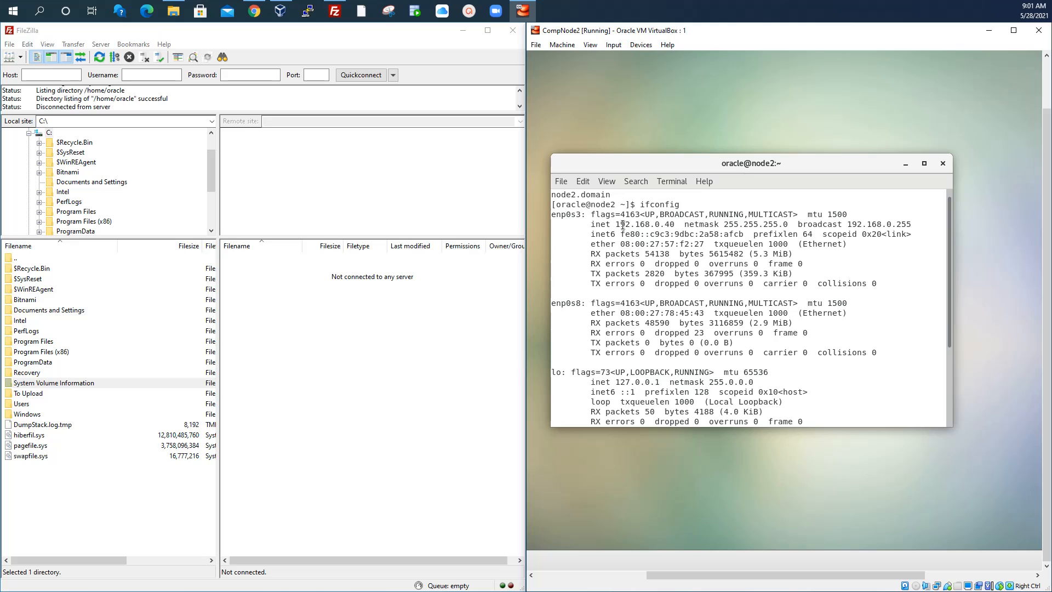
drag(678, 222, 617, 223)
right_click(633, 224)
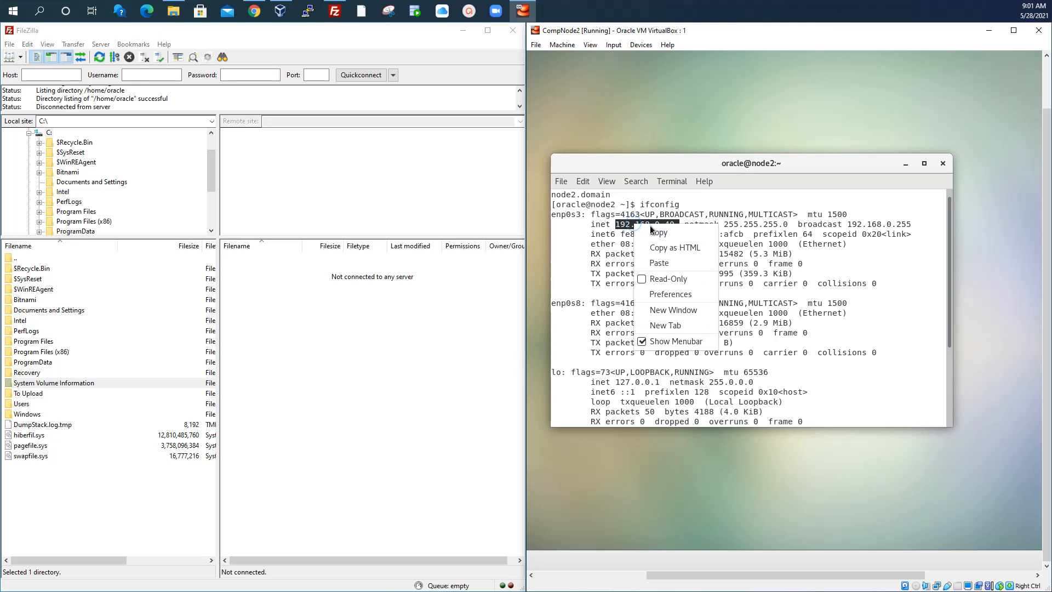
click(659, 235)
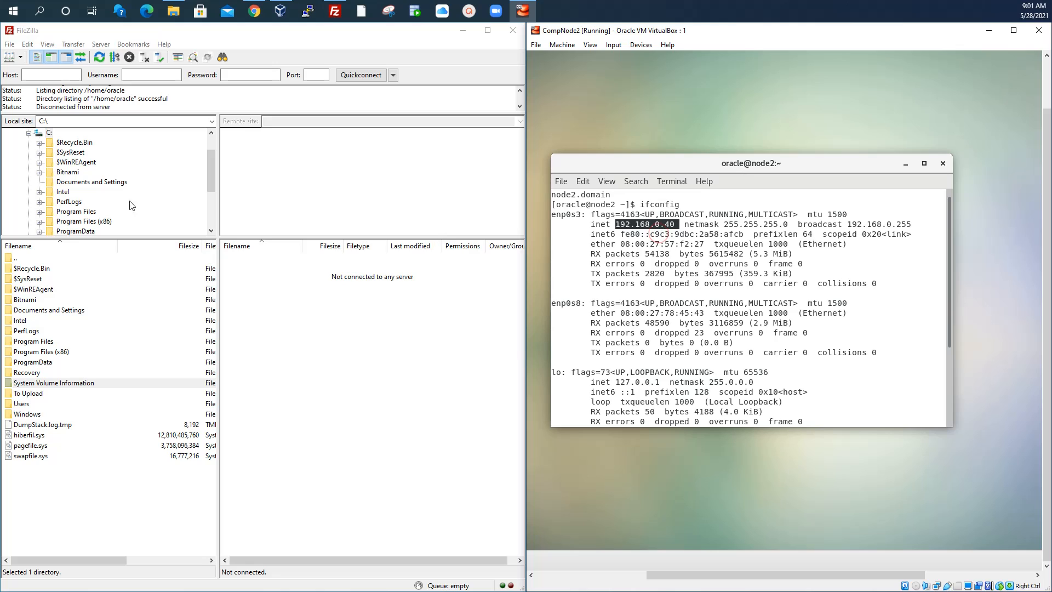
Fill Quickconnect with host 192.168.0.40, the VM user name, its password and port 22.
click(40, 75)
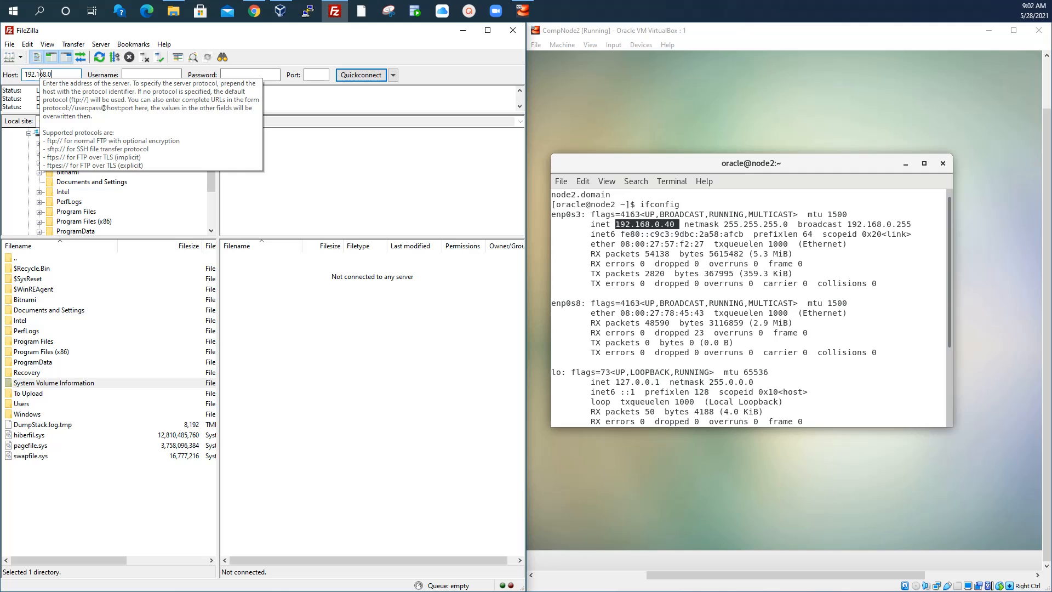
text(40)
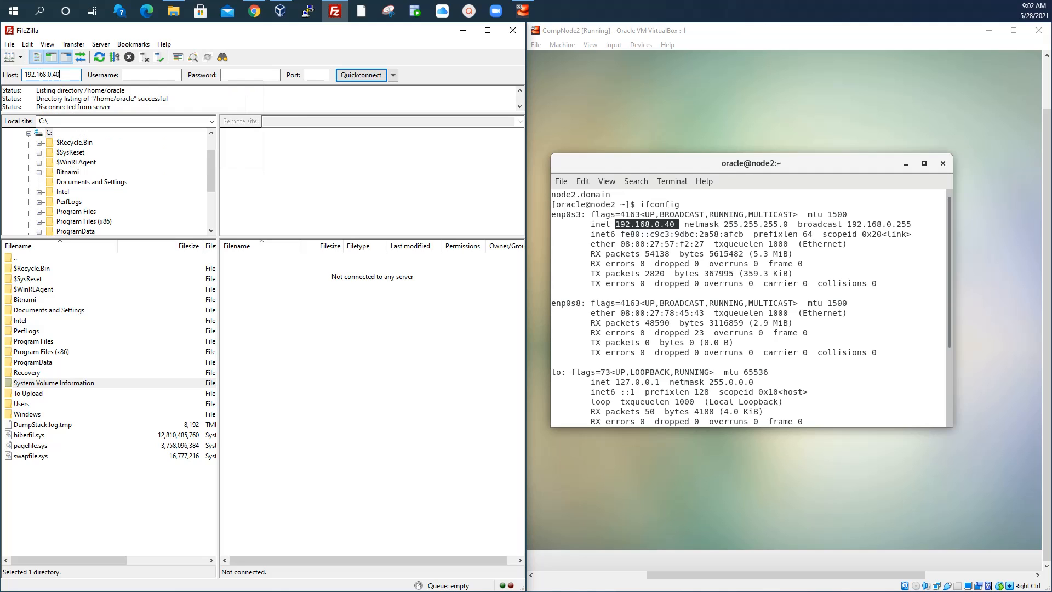
click(136, 75)
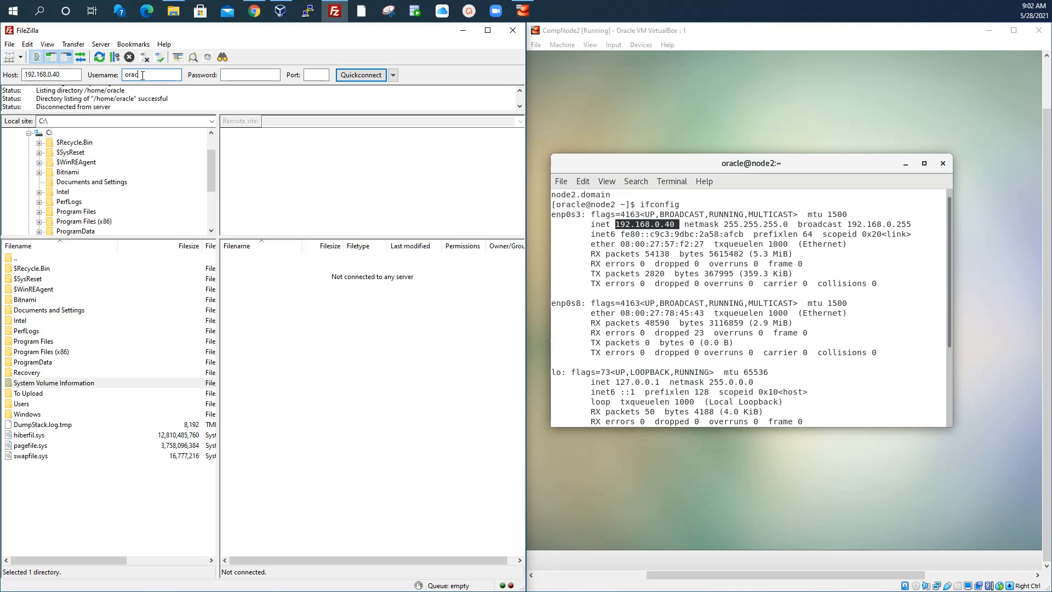
click(226, 76)
click(316, 74)
click(367, 79)
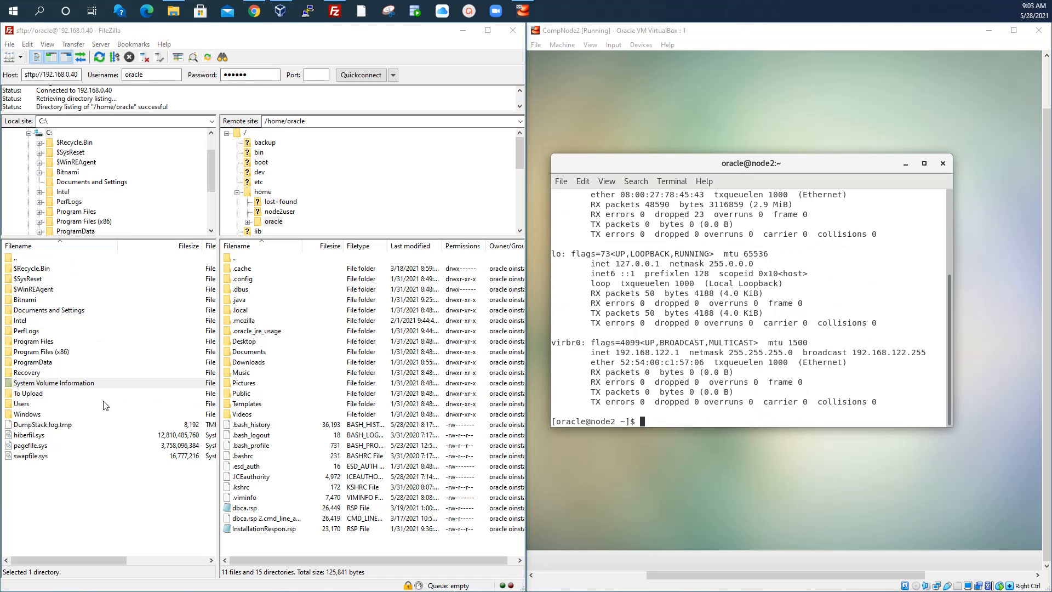
double_click(34, 394)
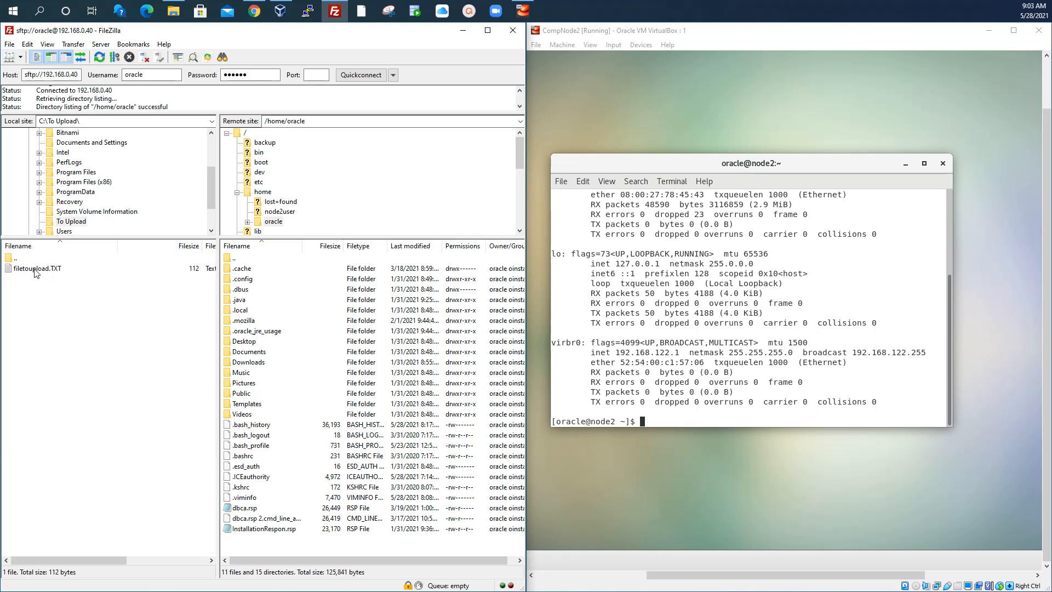
click(173, 11)
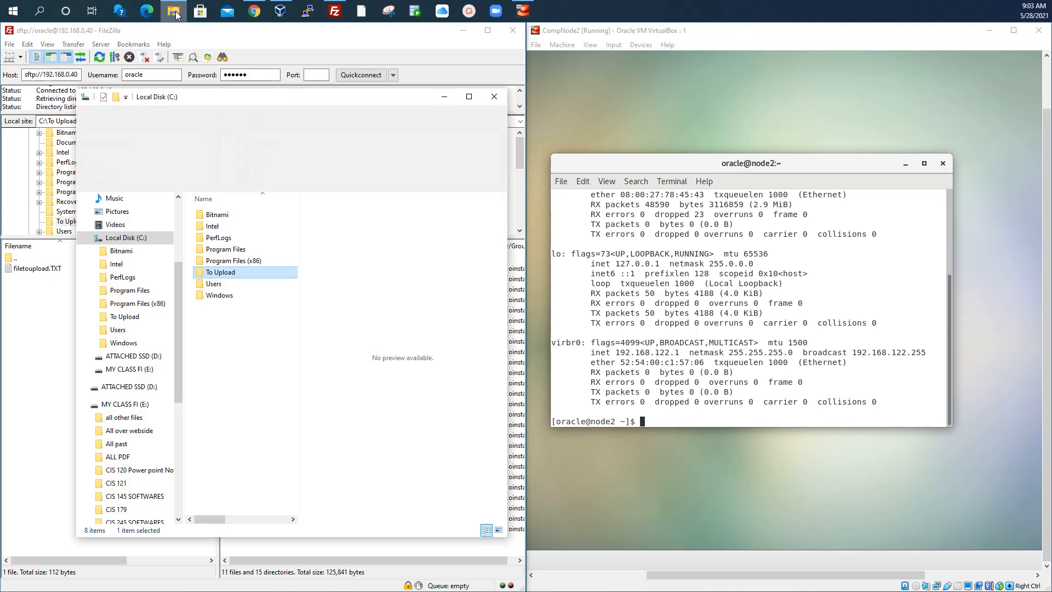
double_click(232, 272)
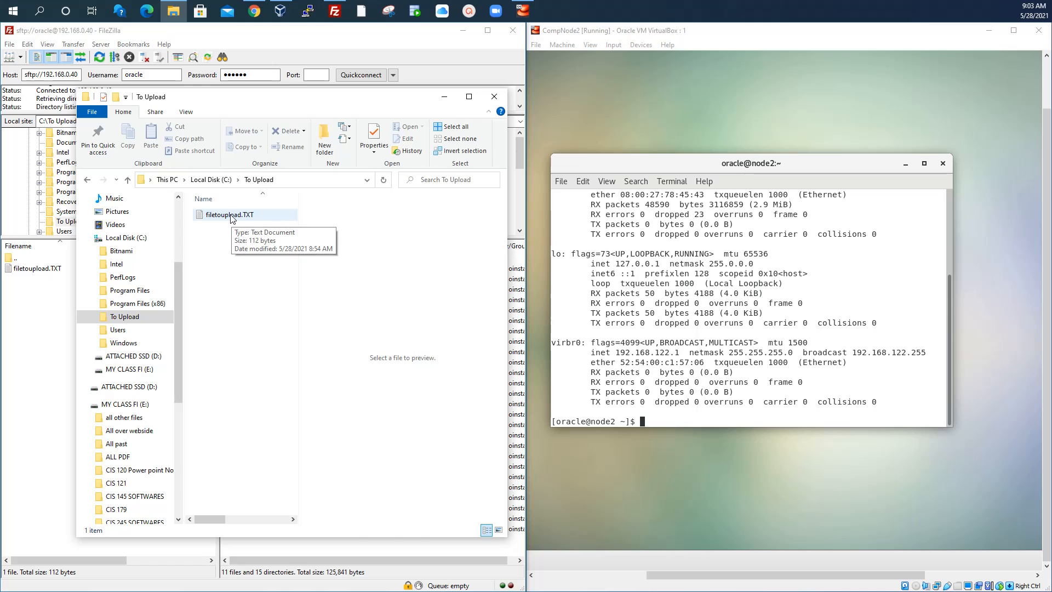
click(39, 274)
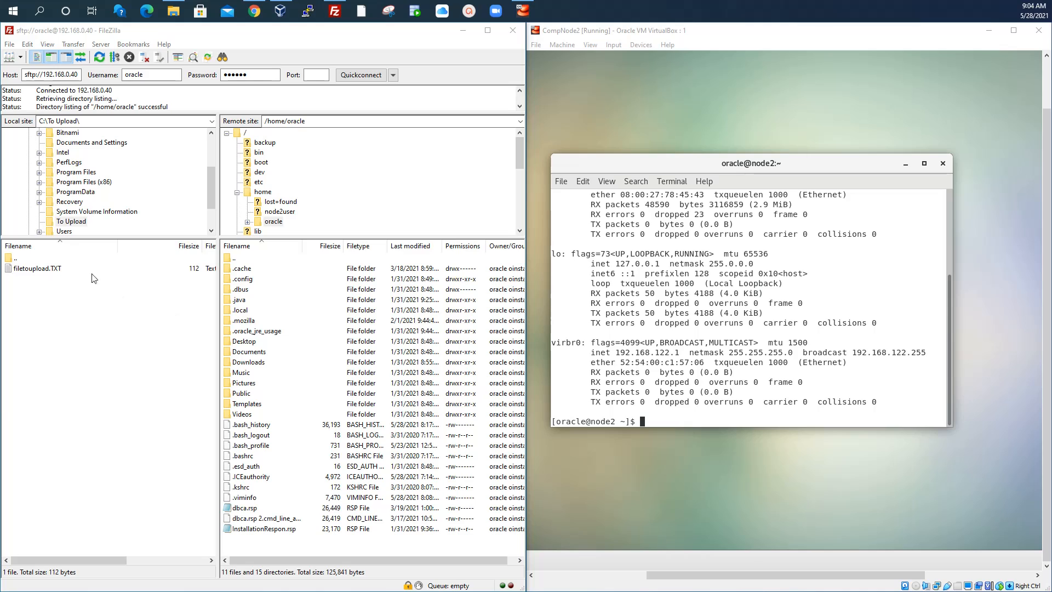
Open the remote Documents folder and upload filetoupload.TXT from the local list into it.
click(247, 355)
double_click(248, 356)
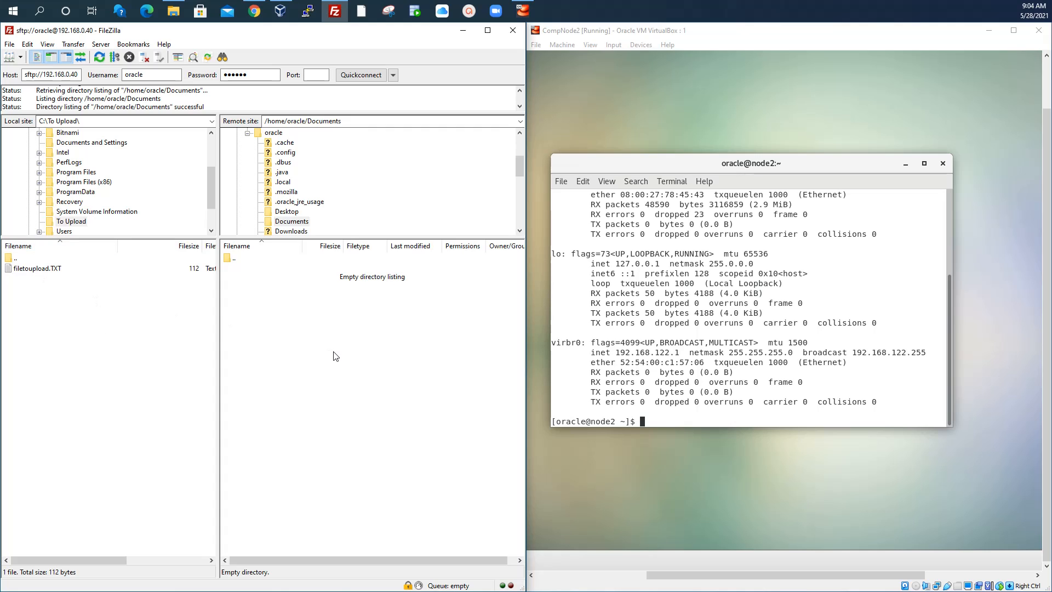
click(46, 273)
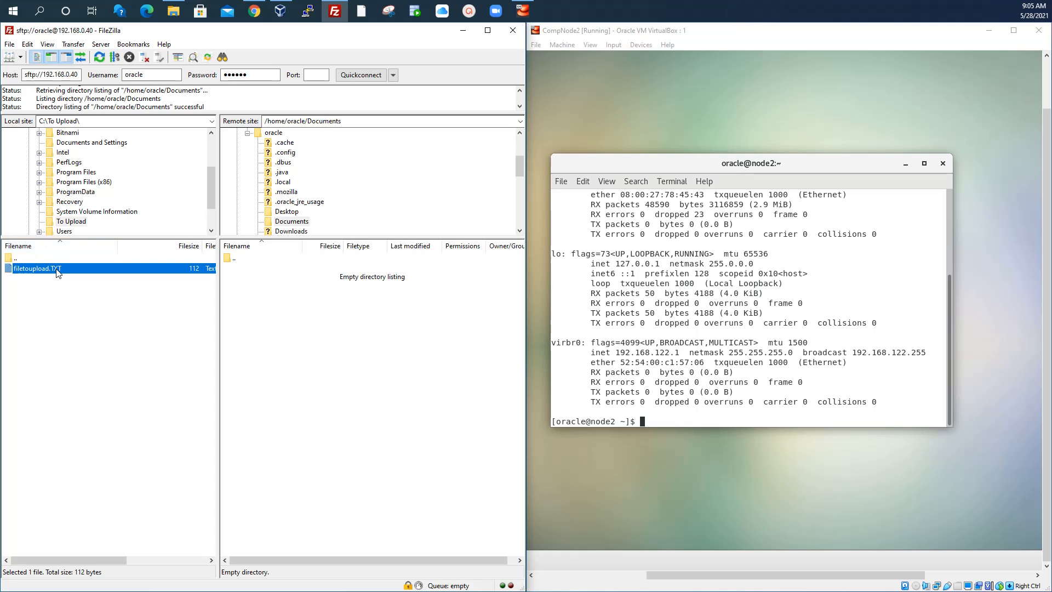
right_click(59, 273)
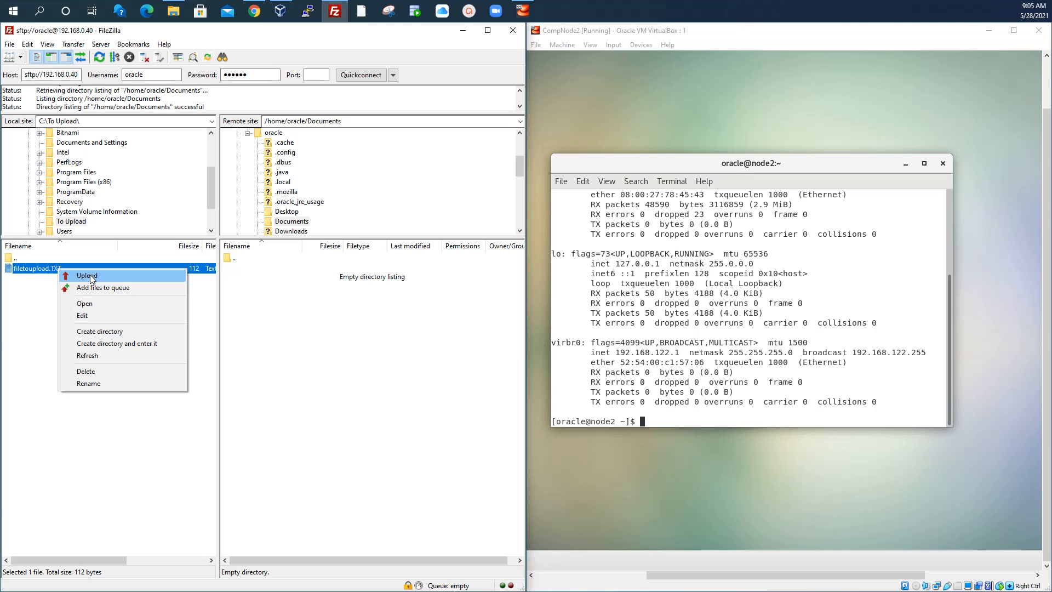
click(90, 275)
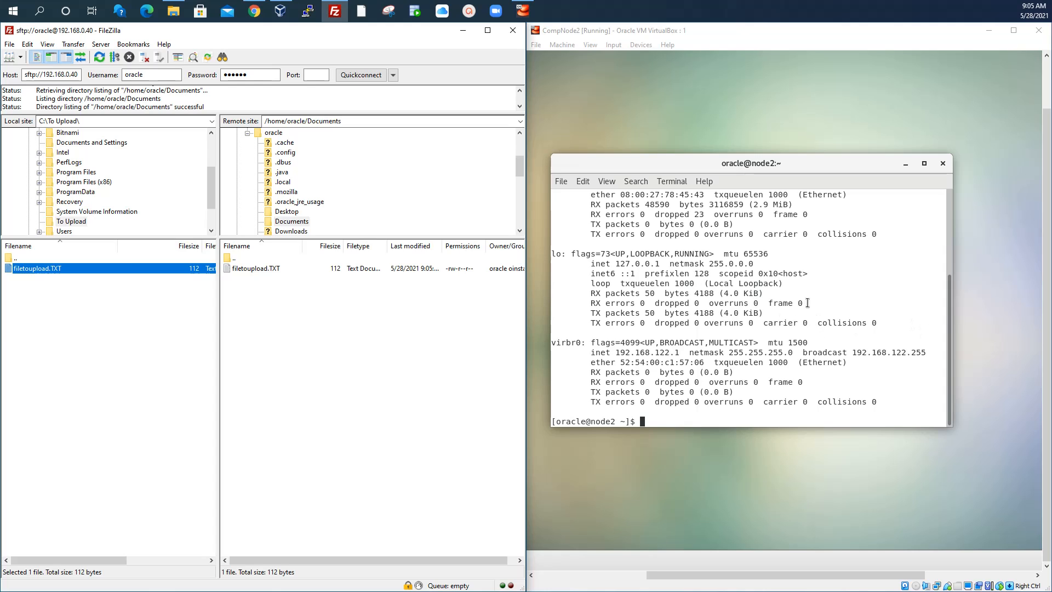
Clear the VM terminal, then show the current directory with pwd and list it with ll.
click(734, 308)
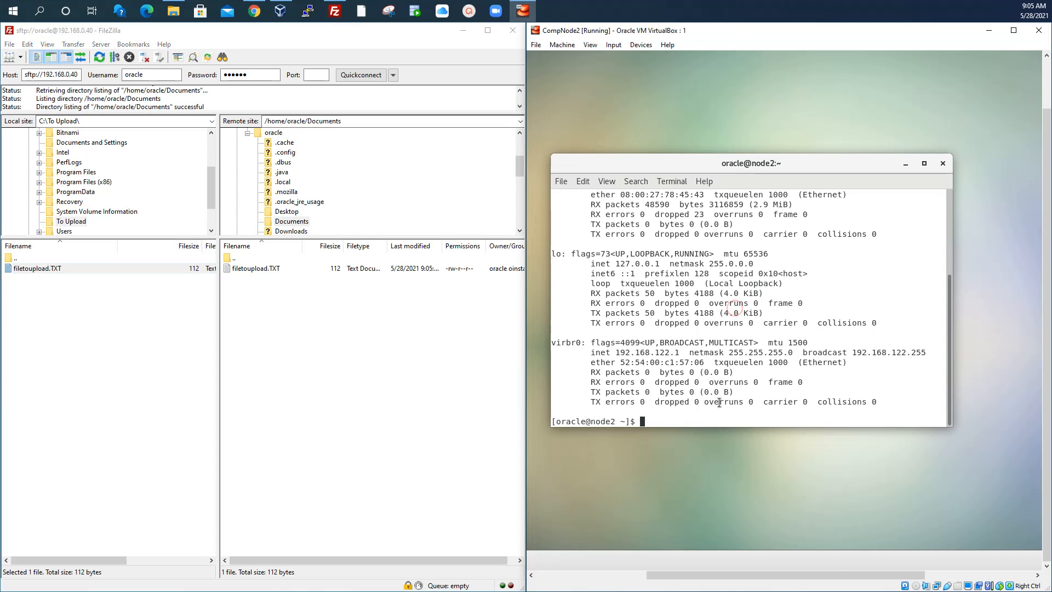
text(clear)
key(Return)
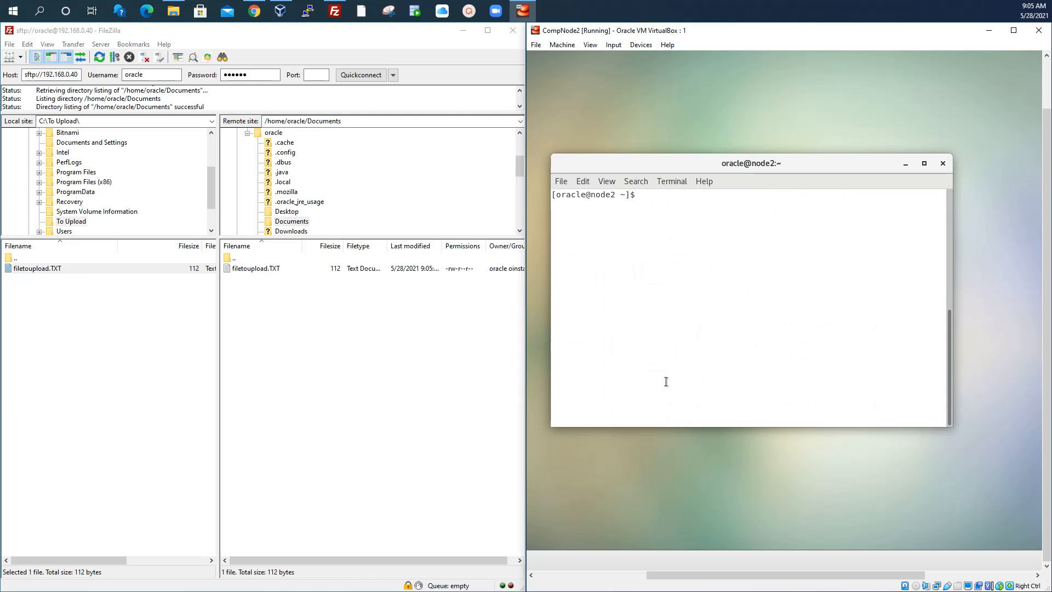
text(pwd)
key(Return)
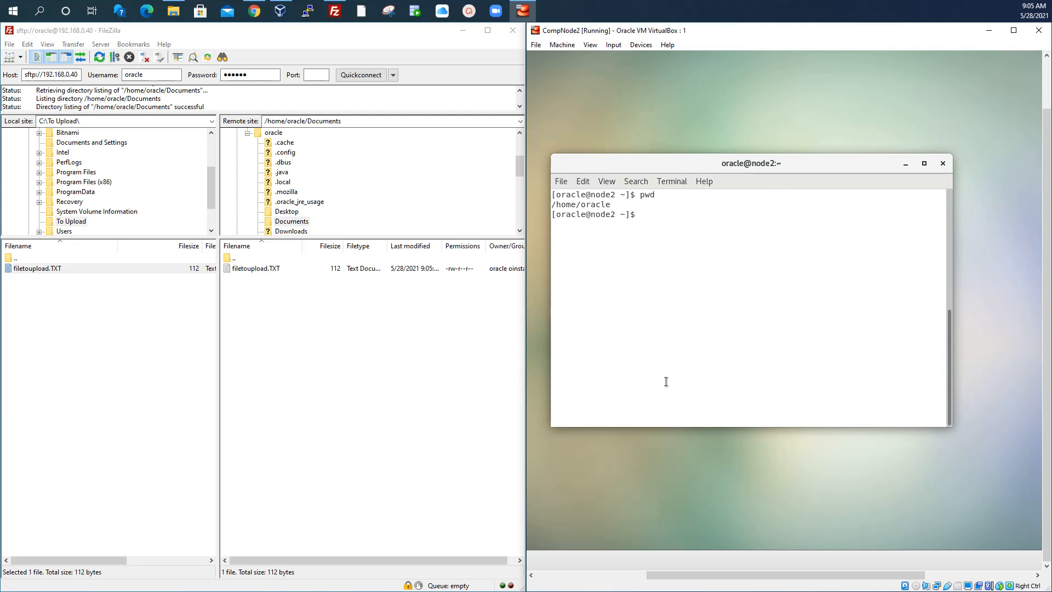
text(ll)
key(Return)
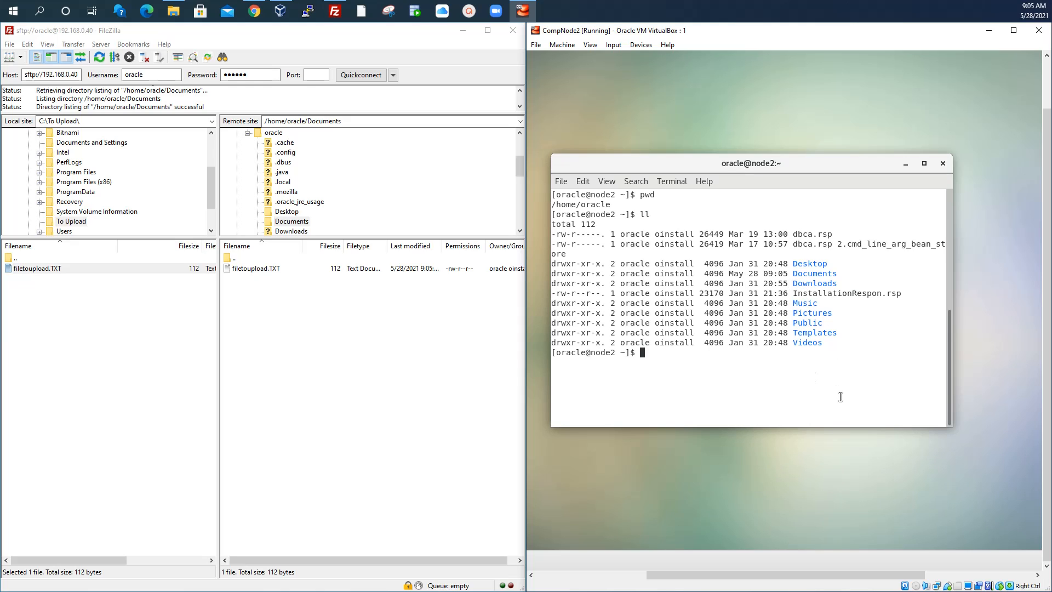
Change into Documents and list it, spotting the uploaded filetoupload.TXT.
text(cd Doc)
key(Tab)
key(Return)
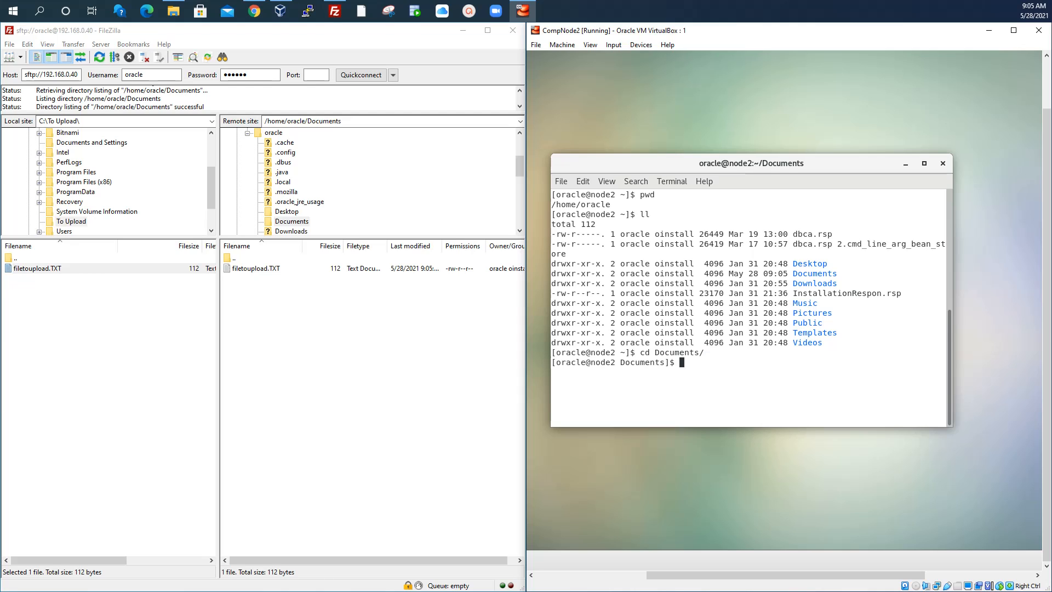
text(ll)
key(Return)
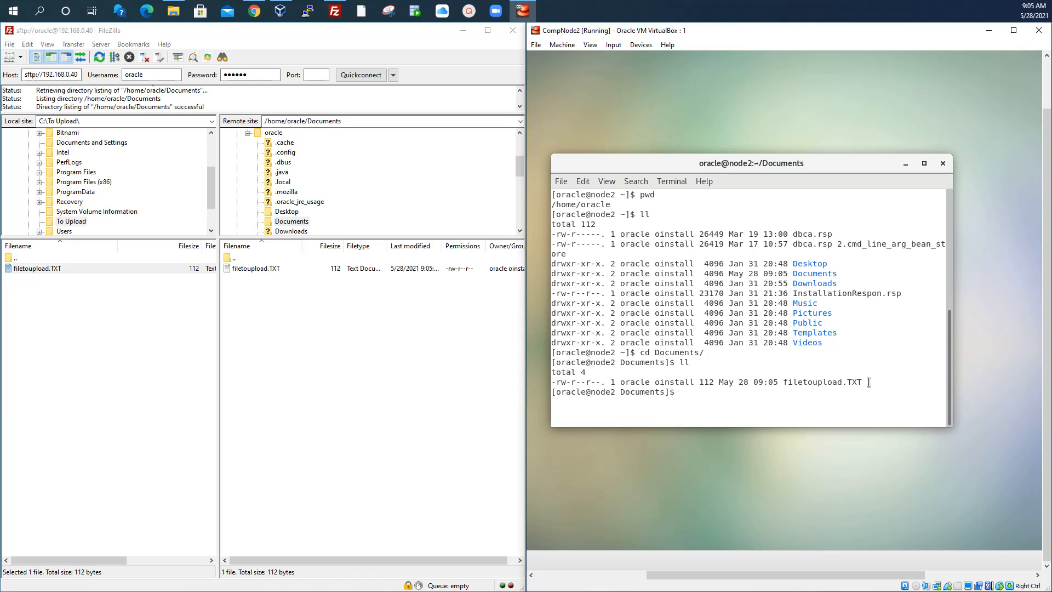
drag(945, 382, 786, 384)
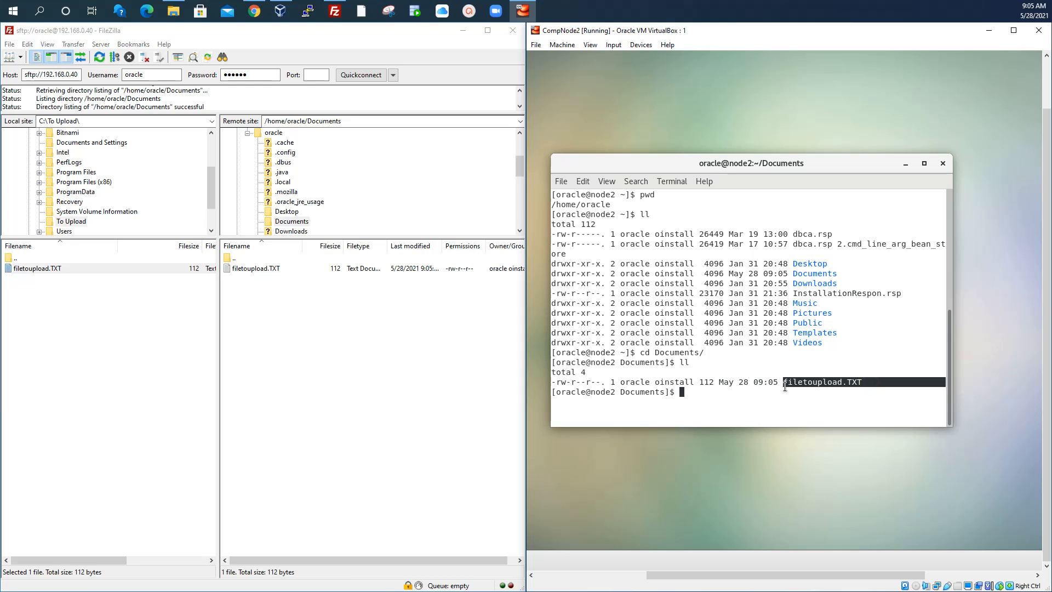
click(722, 400)
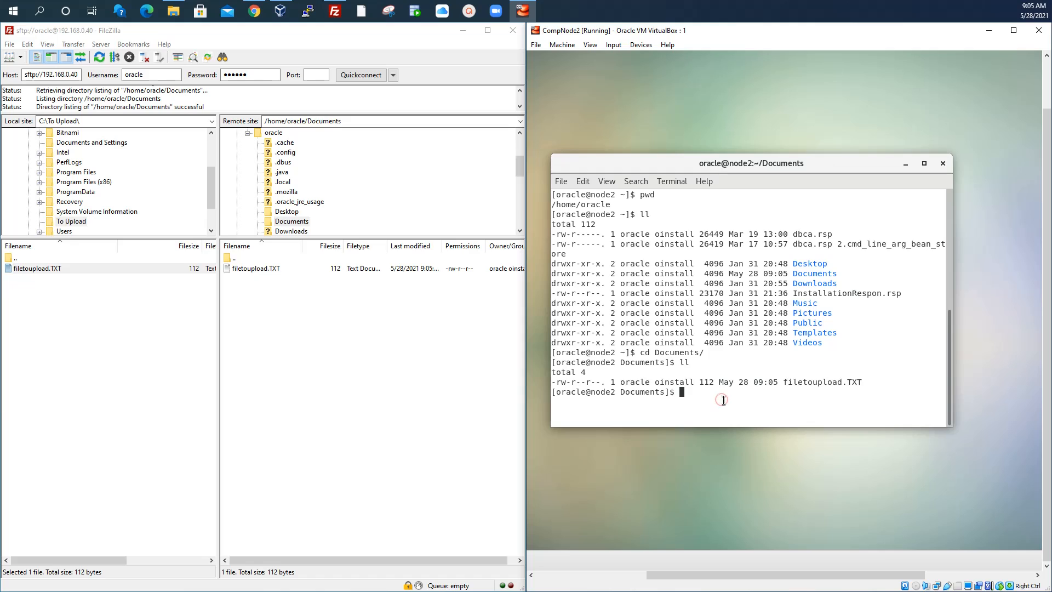
Open filetoupload.TXT in vi and compare it with the local To Upload original.
text(vi fi)
key(Tab)
key(Return)
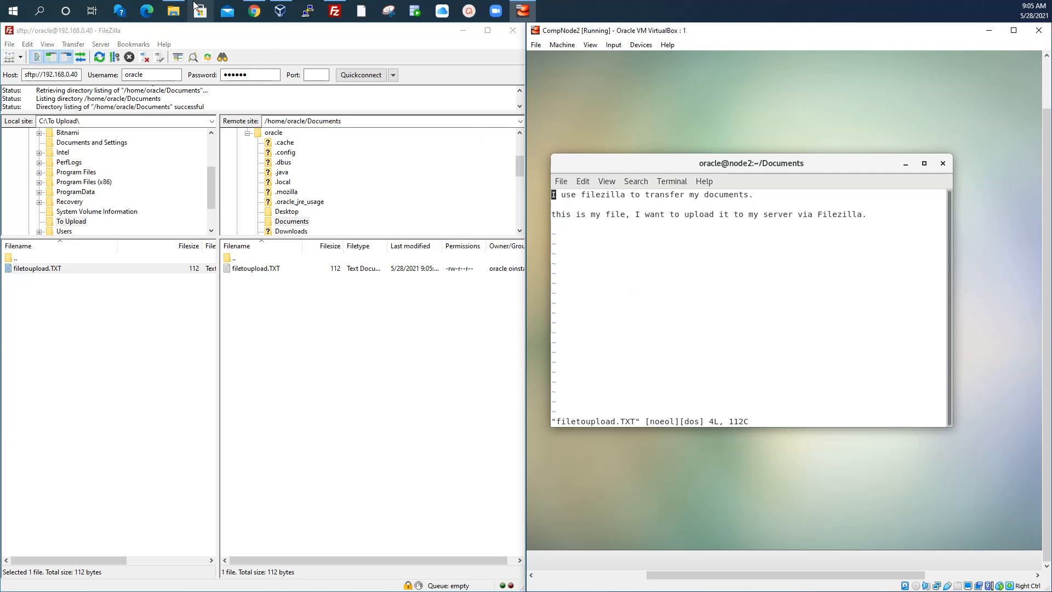
click(176, 12)
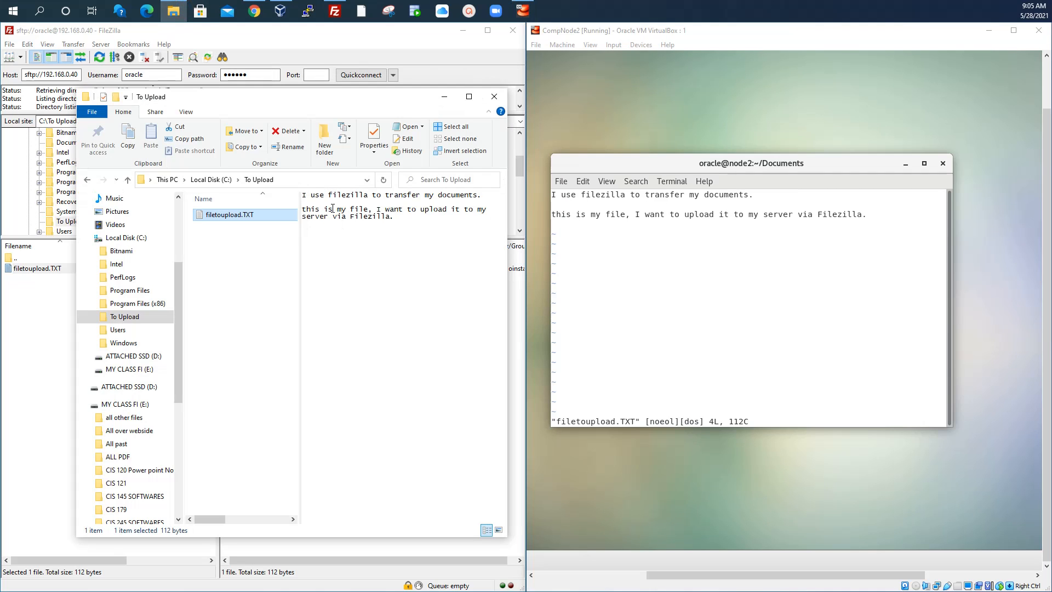